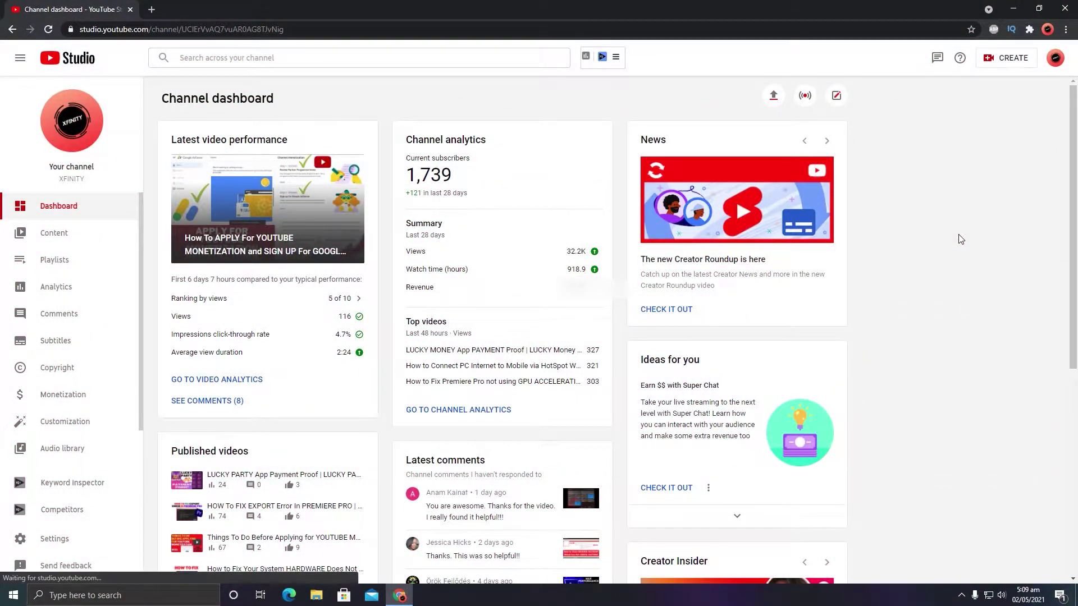
Step: Open the channel's Advanced settings page, where 'Disable interest-based ads' stays off
{"action": "left_click", "coordinate": [55, 539]}
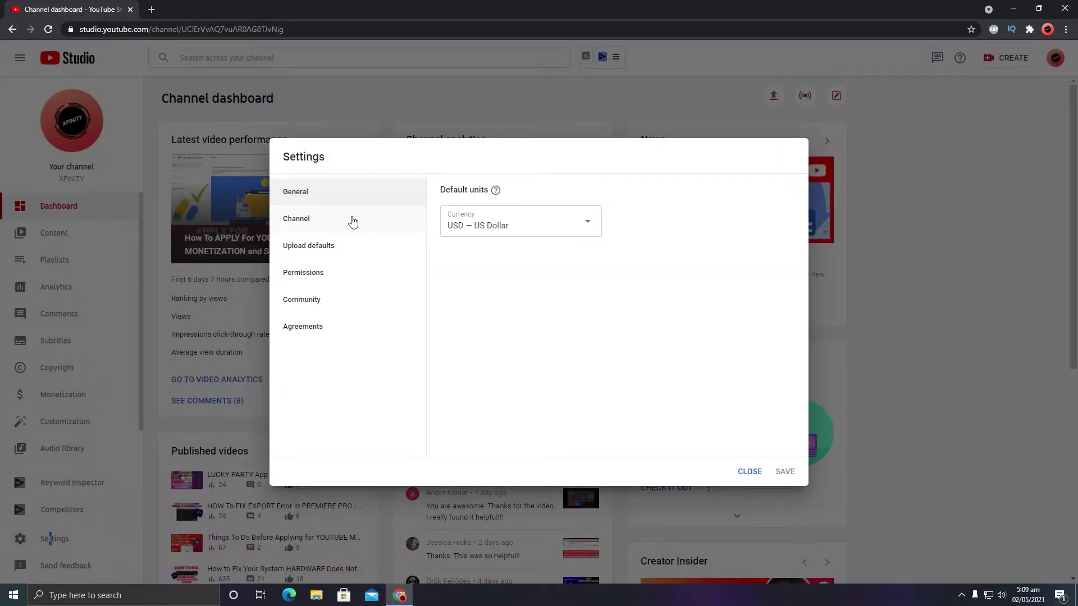
{"action": "left_click", "coordinate": [352, 222]}
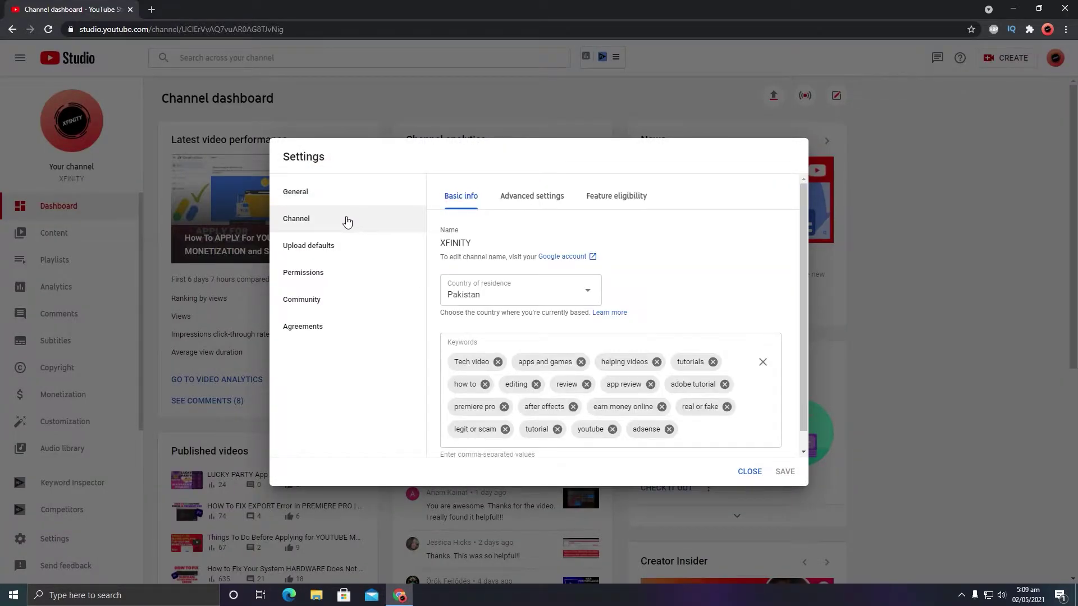
{"action": "left_click", "coordinate": [533, 196]}
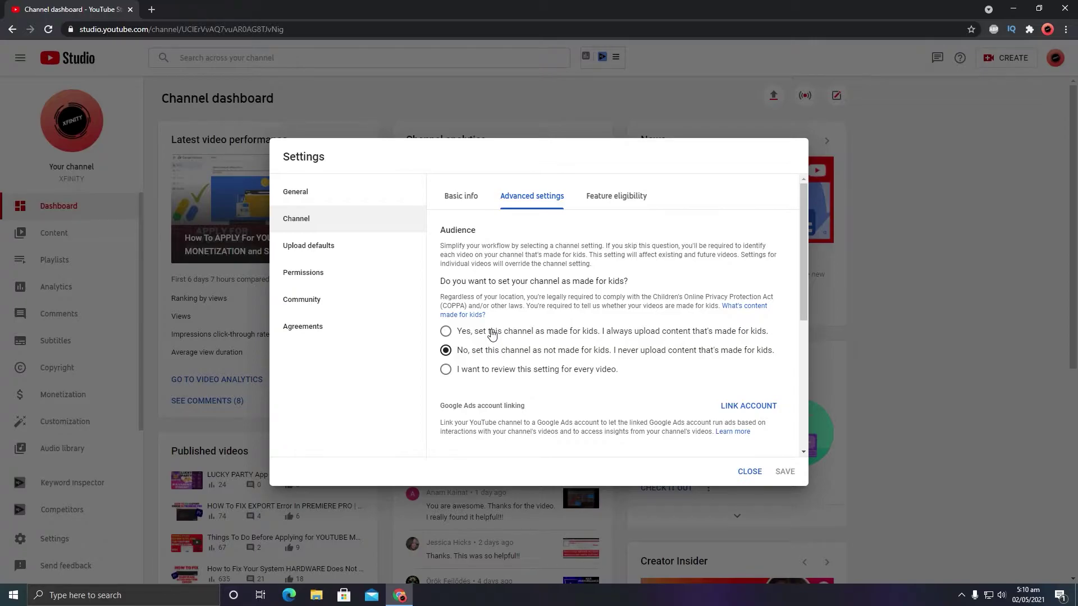
{"action": "left_click_drag", "start_coordinate": [801, 231], "coordinate": [801, 346]}
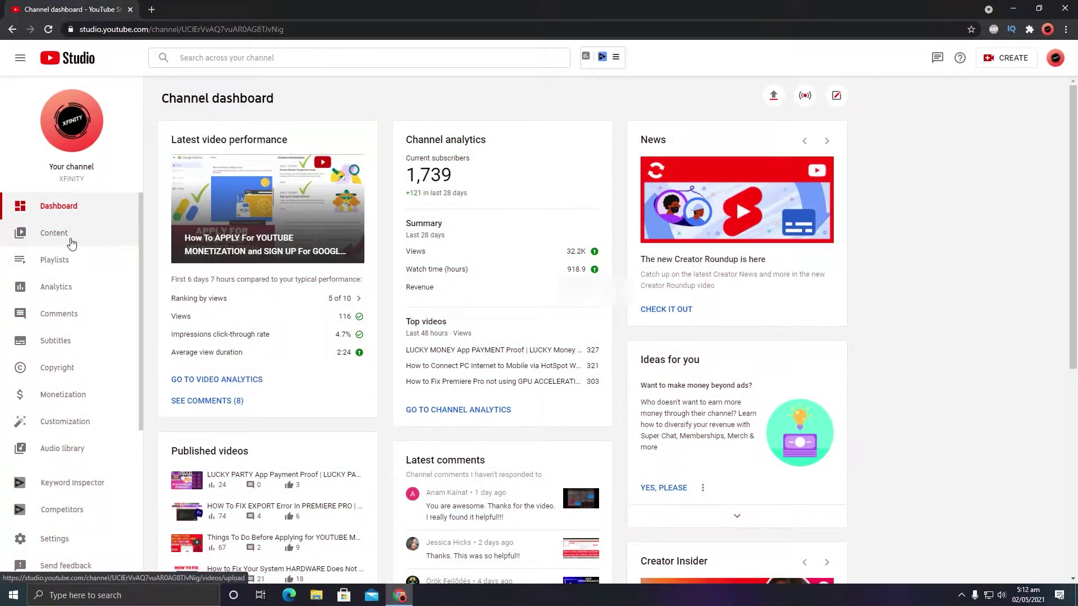
Step: Open the Content page's Uploads list of channel videos
{"action": "left_click", "coordinate": [70, 242]}
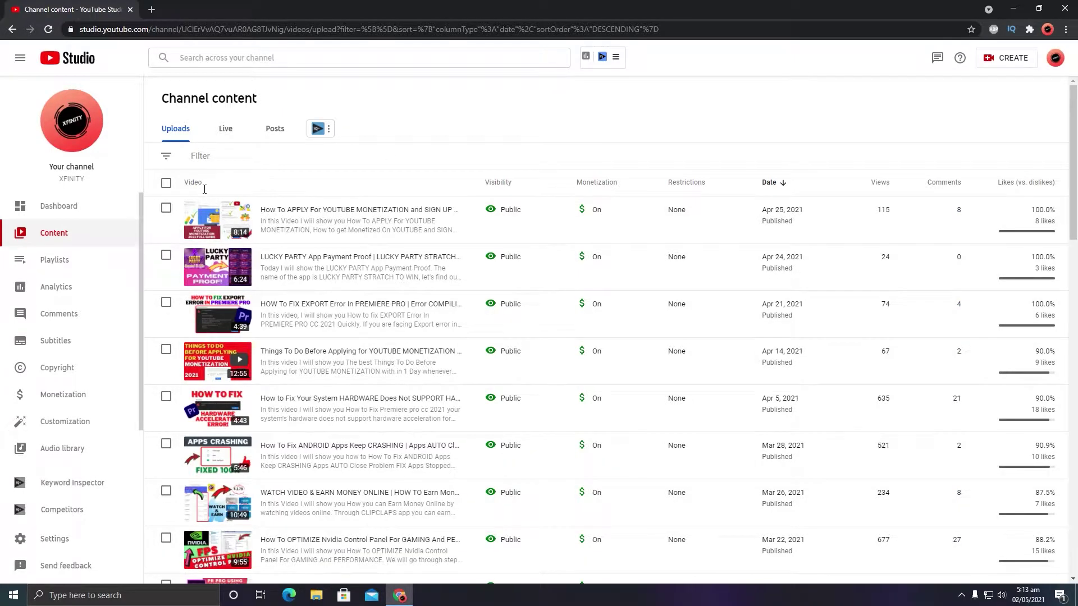
Step: Set the uploads list to show 50 videos per page
{"action": "left_click", "coordinate": [166, 183]}
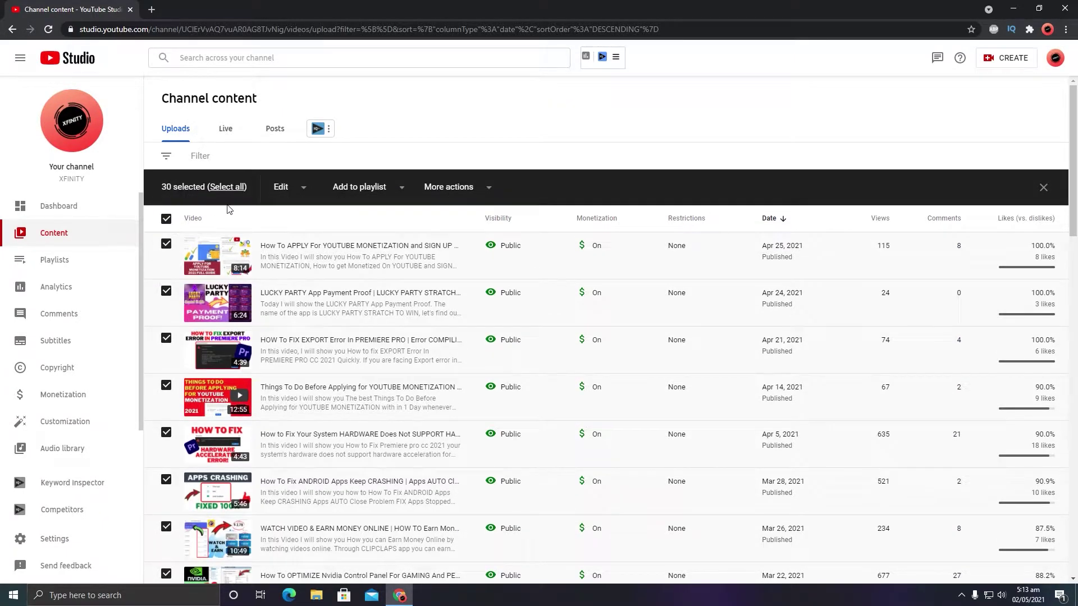
{"action": "scroll", "coordinate": [921, 228], "scroll_direction": "down", "scroll_amount": 20}
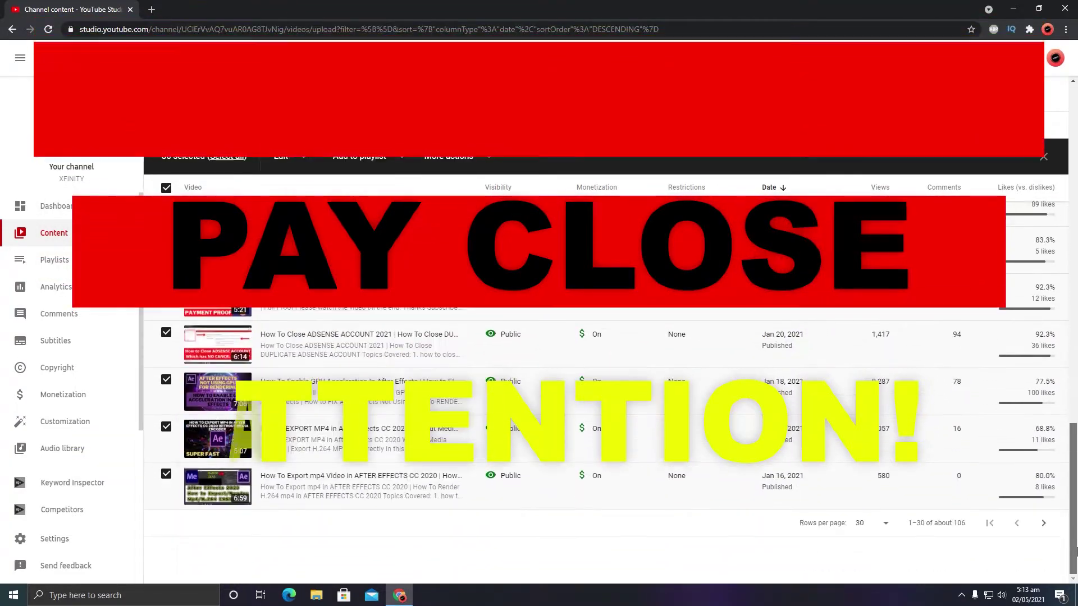
{"action": "left_click", "coordinate": [875, 529]}
{"action": "left_click", "coordinate": [873, 529]}
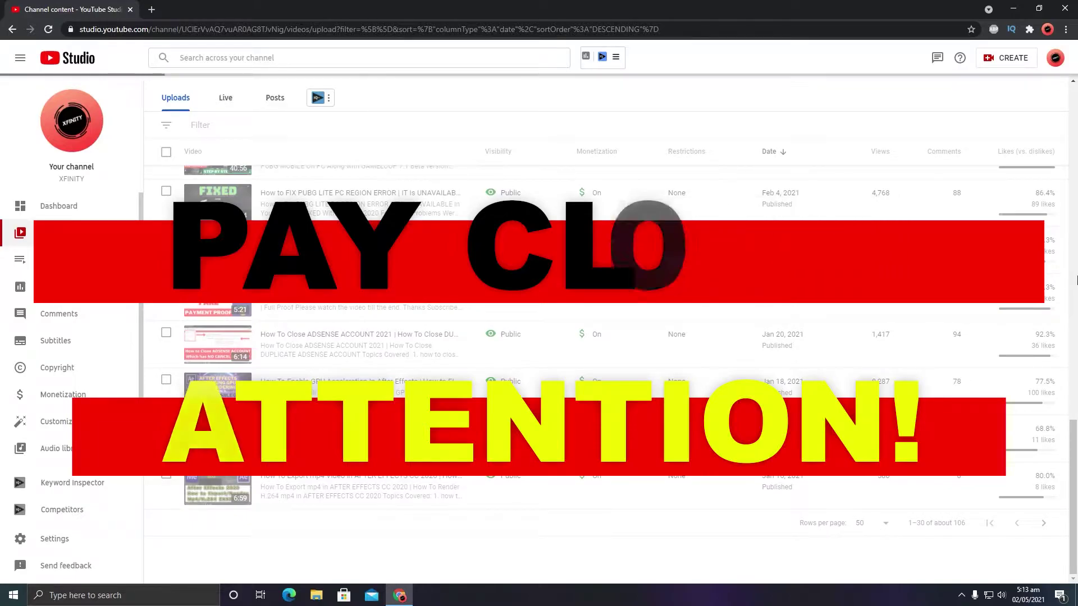
{"action": "scroll", "coordinate": [393, 280], "scroll_direction": "up", "scroll_amount": 20}
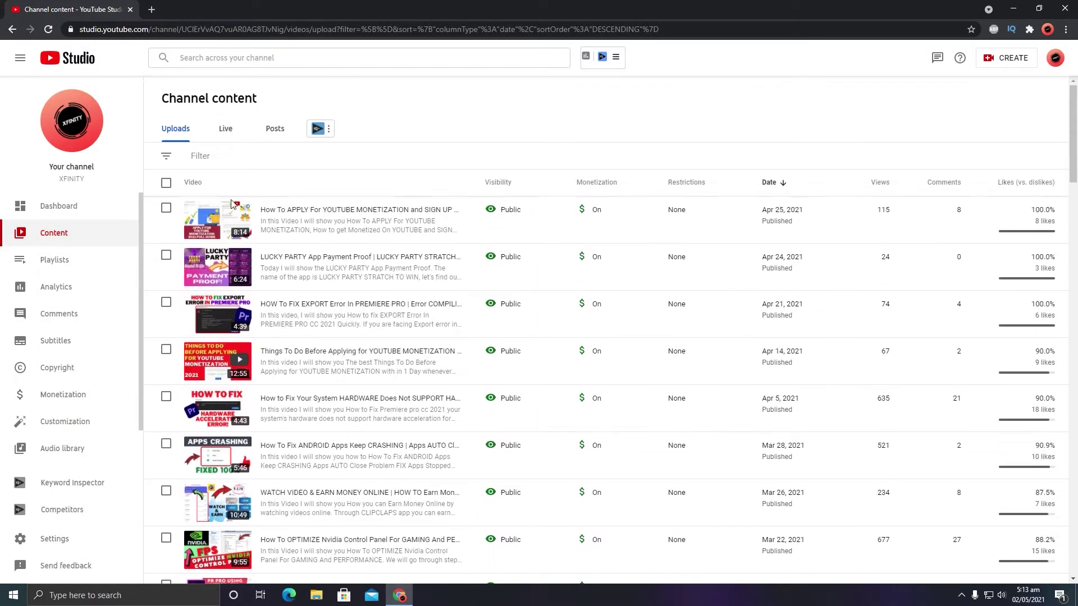
Step: Select all 50 listed videos and bring up the bulk Edit field list
{"action": "left_click", "coordinate": [166, 183]}
{"action": "scroll", "coordinate": [986, 365], "scroll_direction": "down", "scroll_amount": 15}
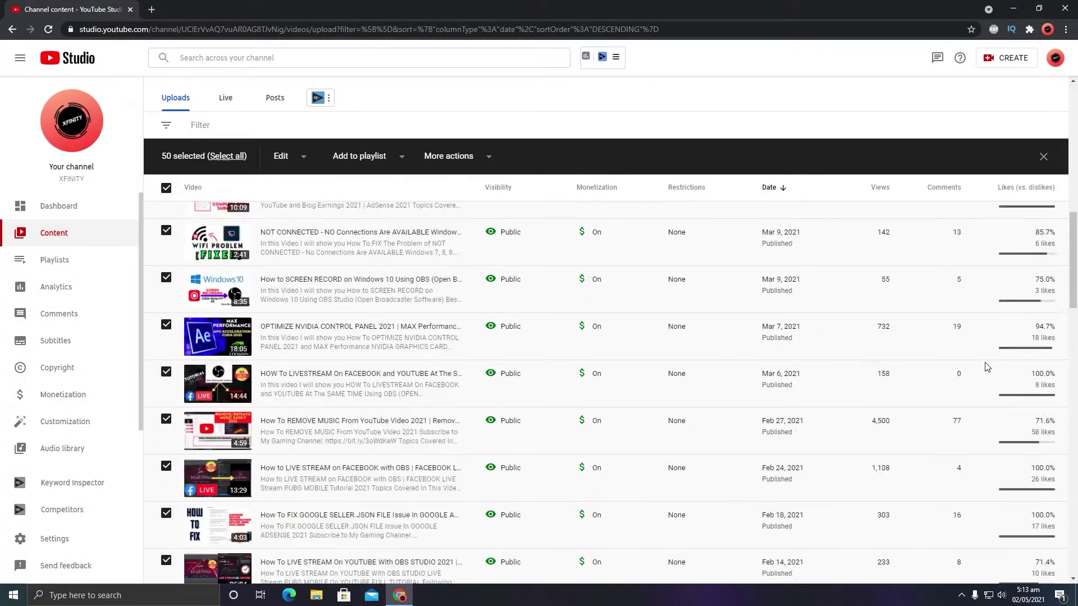
{"action": "scroll", "coordinate": [986, 369], "scroll_direction": "down", "scroll_amount": 15}
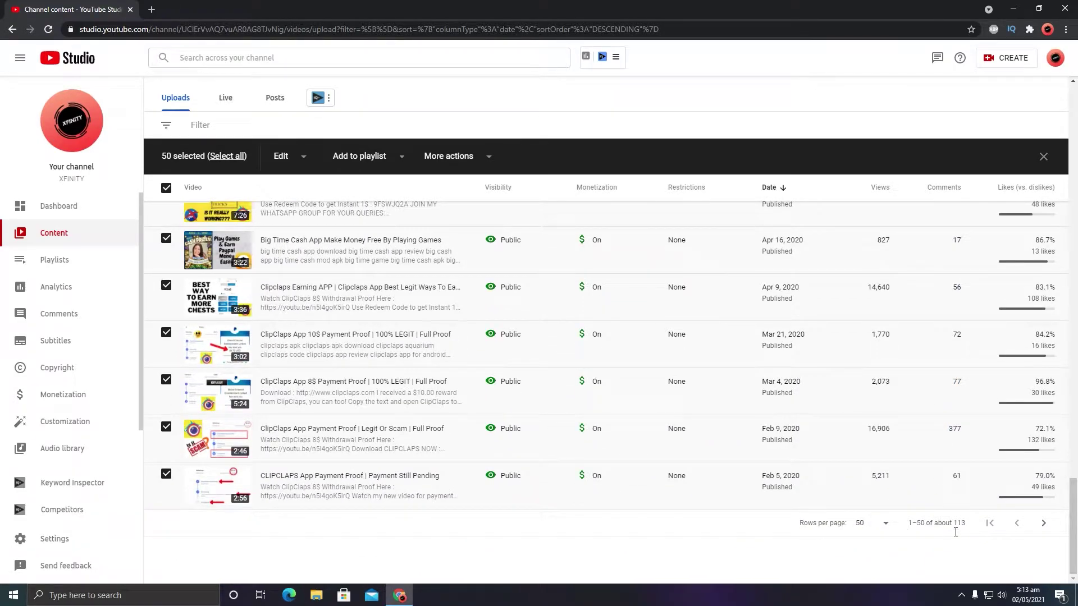
{"action": "scroll", "coordinate": [224, 281], "scroll_direction": "up", "scroll_amount": 20}
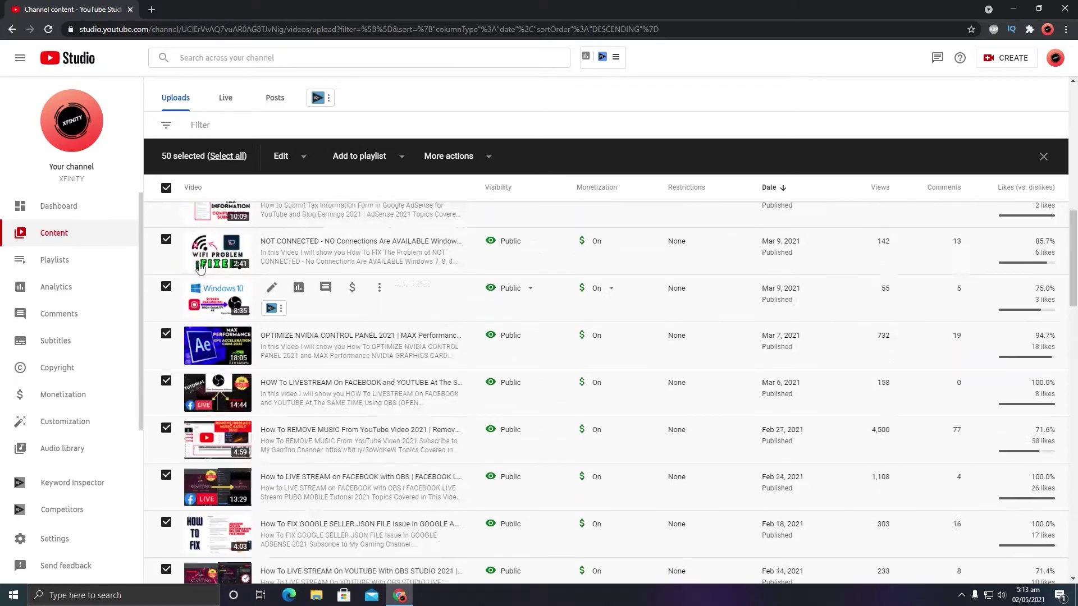
{"action": "scroll", "coordinate": [213, 247], "scroll_direction": "up", "scroll_amount": 10}
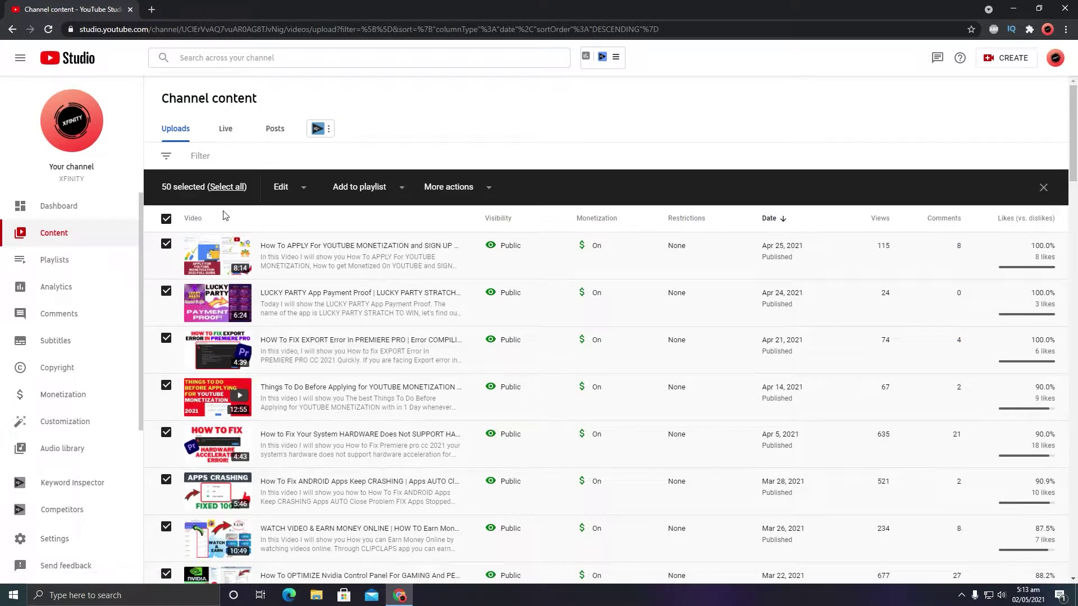
{"action": "left_click", "coordinate": [291, 189]}
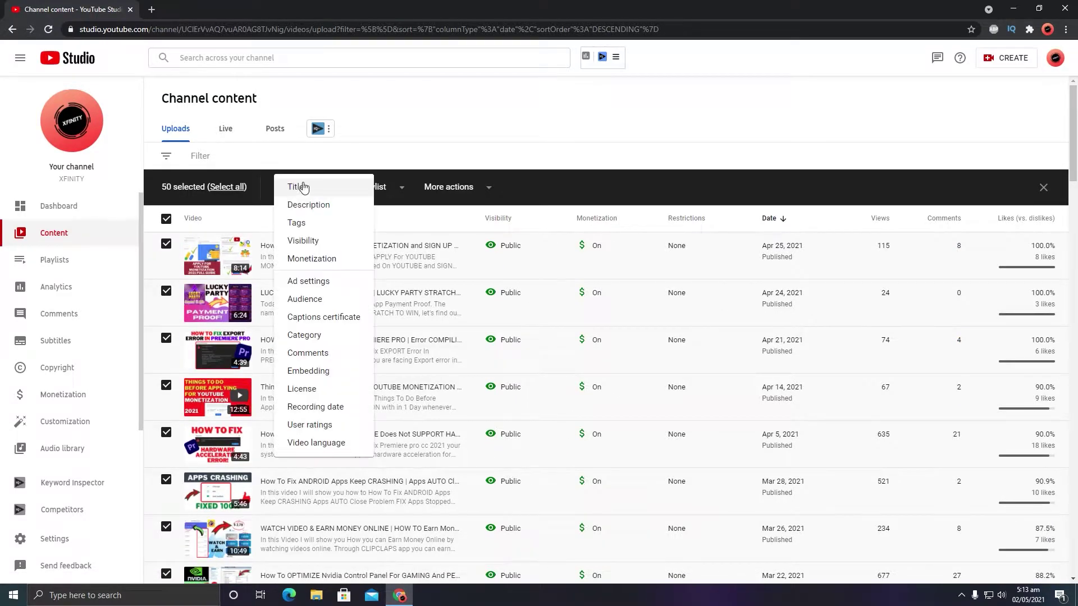
Step: Add a bulk Monetization edit set to On
{"action": "left_click", "coordinate": [324, 266]}
{"action": "left_click", "coordinate": [286, 275]}
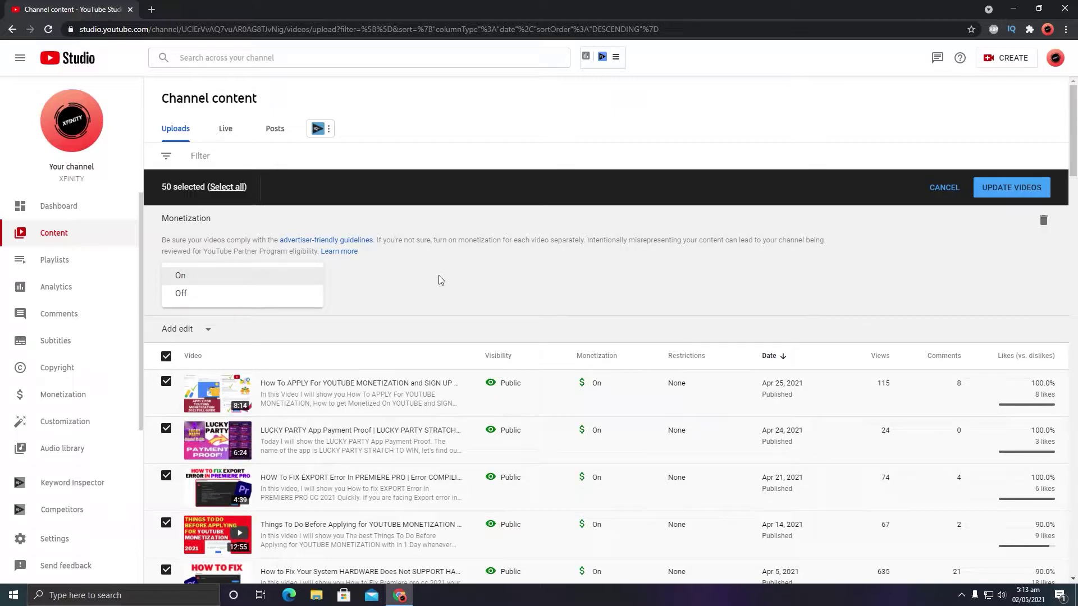
{"action": "left_click", "coordinate": [421, 284]}
{"action": "left_click", "coordinate": [265, 281]}
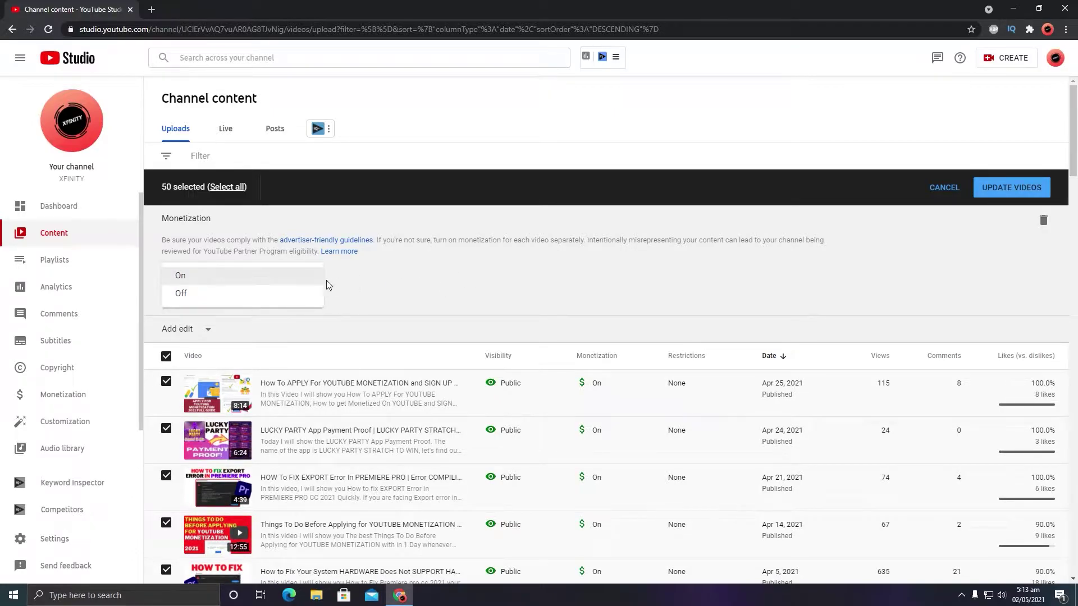
{"action": "left_click", "coordinate": [257, 276]}
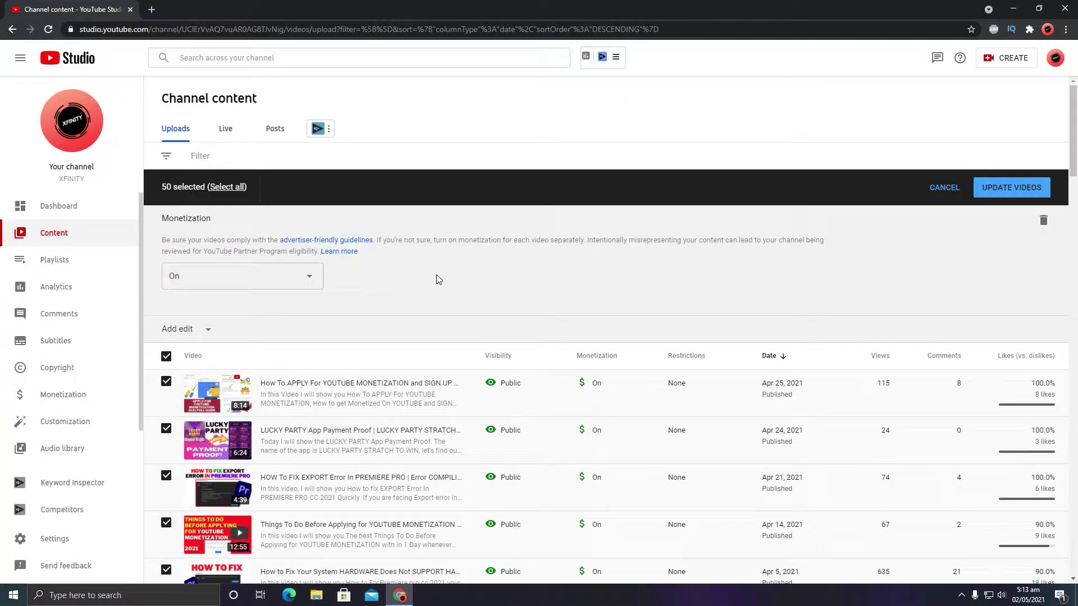
Step: Add an Ad settings edit updating the type of ads, with all four types
{"action": "left_click", "coordinate": [183, 331]}
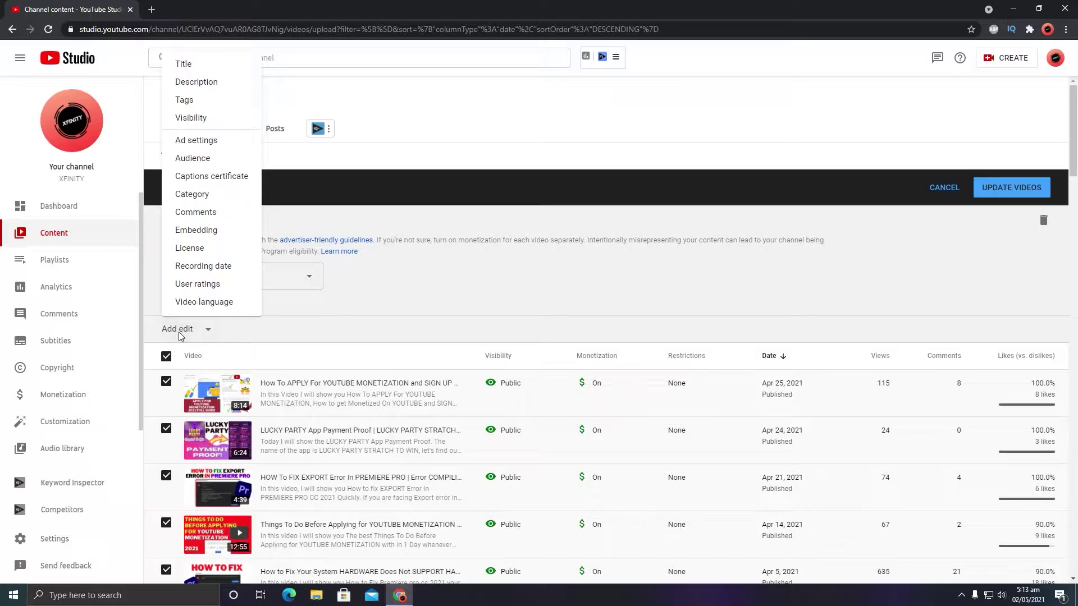
{"action": "left_click", "coordinate": [236, 142]}
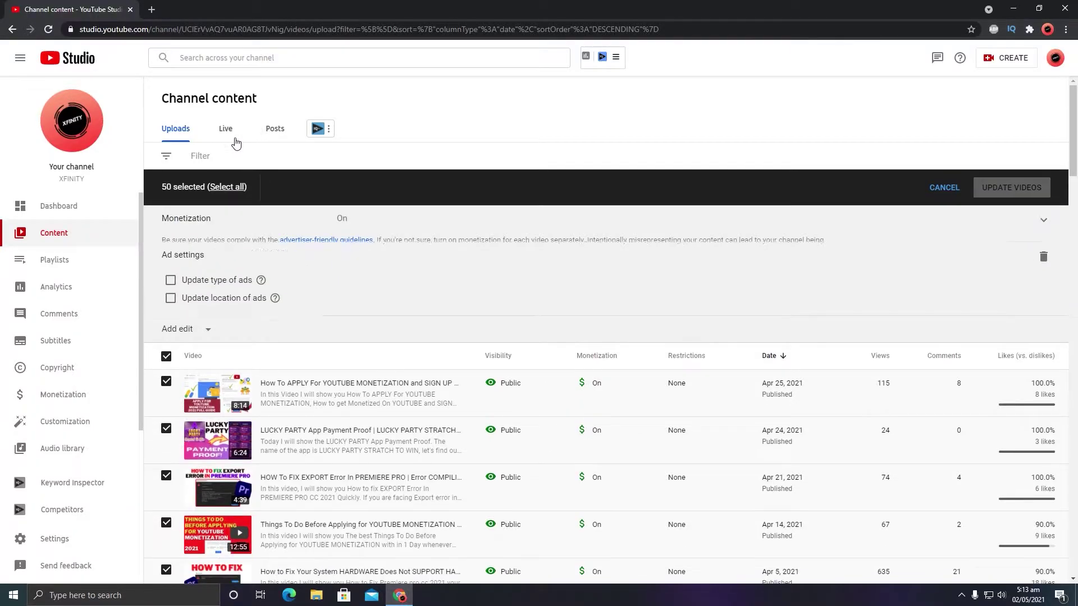
{"action": "left_click", "coordinate": [180, 275]}
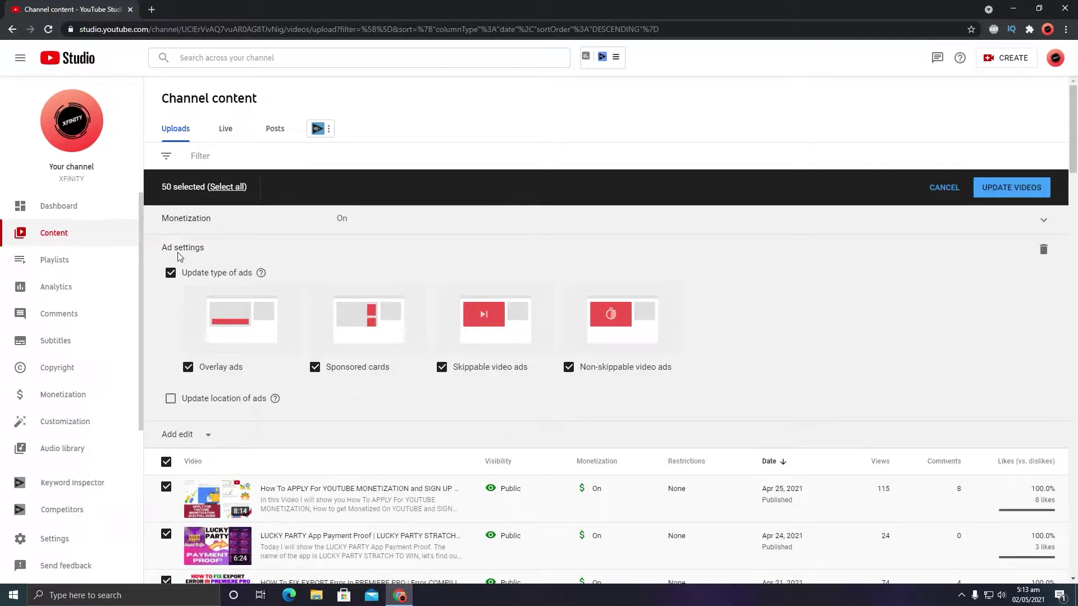
Step: Cancel the pending bulk edit without saving
{"action": "left_click_drag", "start_coordinate": [1072, 96], "coordinate": [1071, 222]}
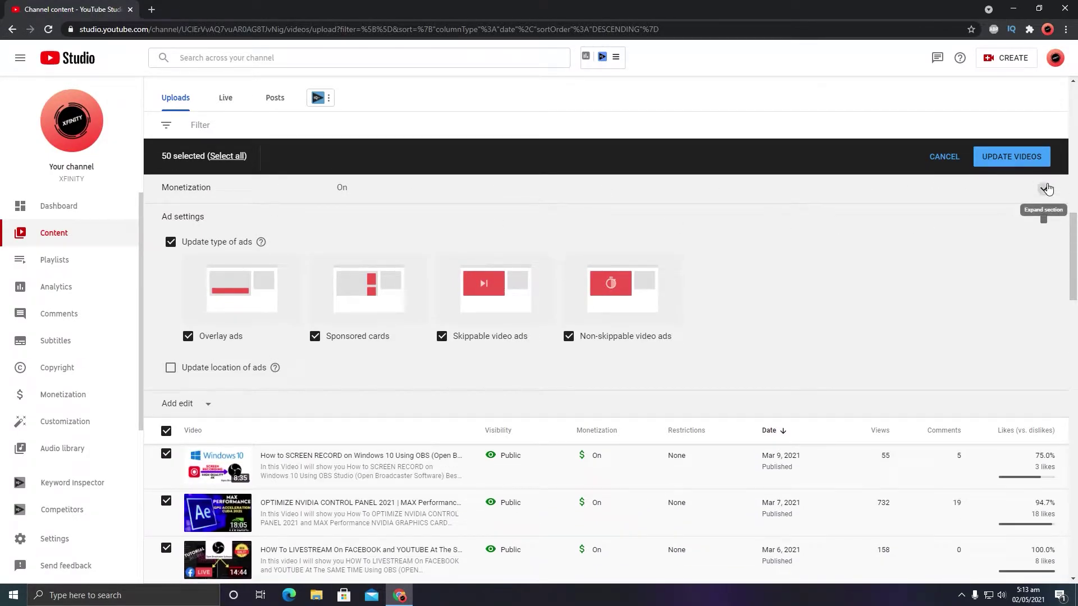
{"action": "left_click", "coordinate": [1043, 188]}
{"action": "left_click", "coordinate": [942, 160]}
Step: Clear the 50-video selection and move to the next page of uploads
{"action": "left_click", "coordinate": [1045, 158]}
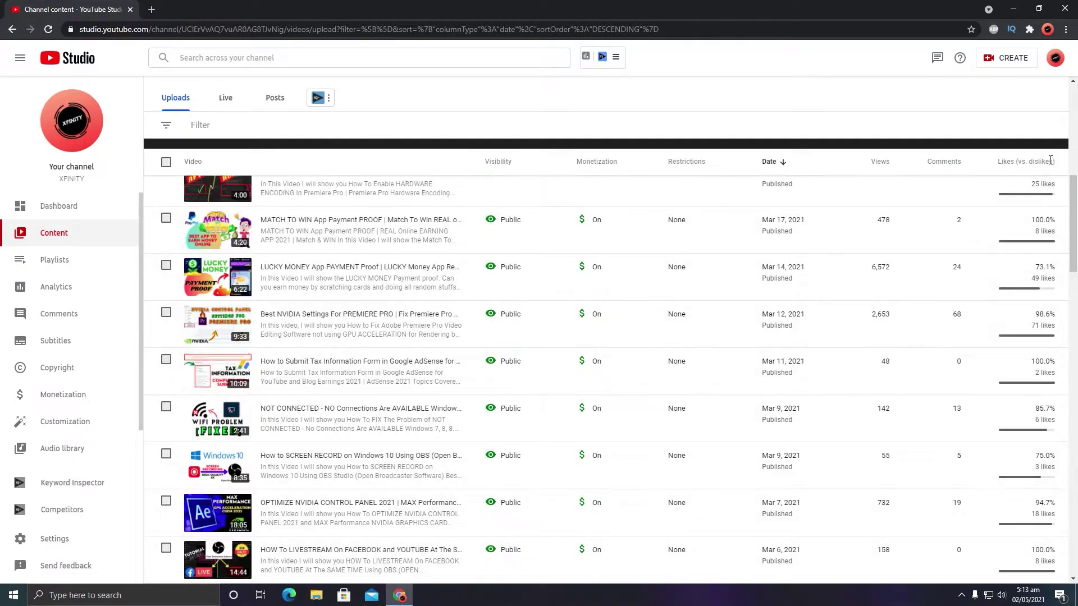
{"action": "scroll", "coordinate": [920, 170], "scroll_direction": "up", "scroll_amount": 8}
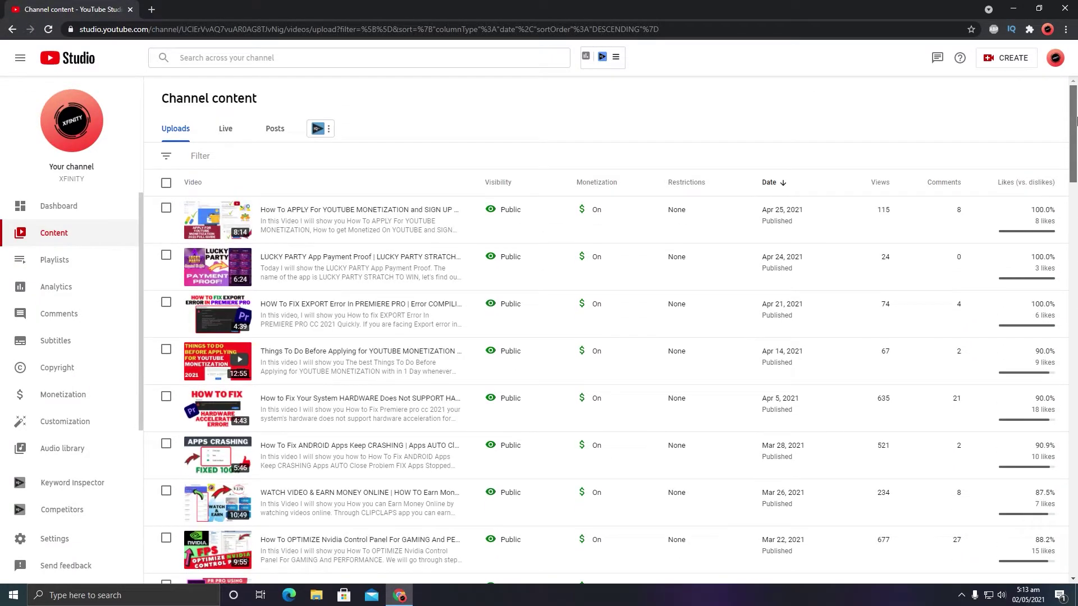
{"action": "left_click_drag", "start_coordinate": [1073, 109], "coordinate": [1075, 501]}
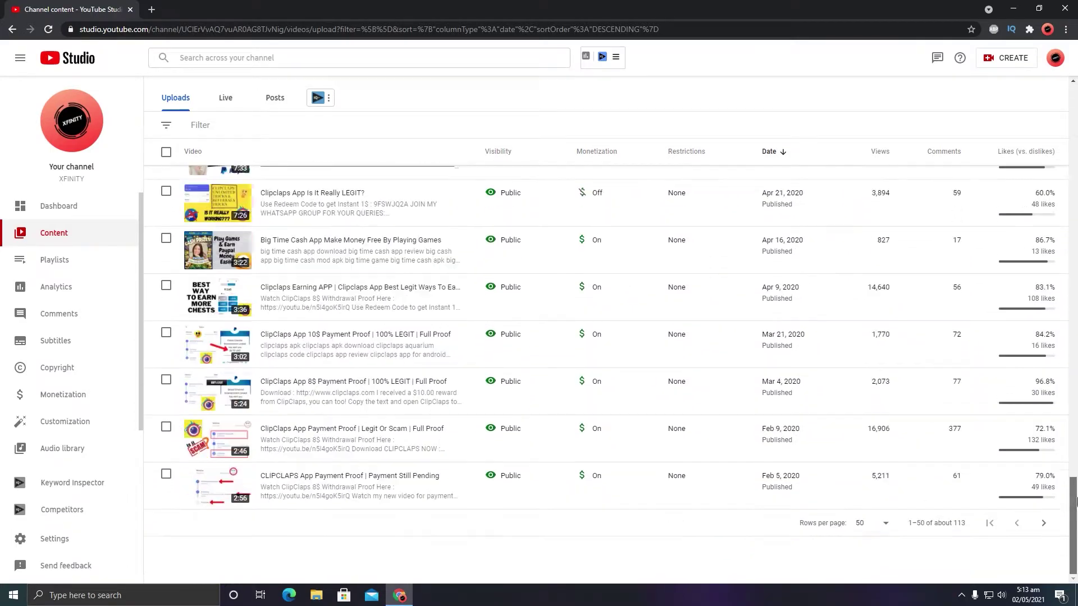
{"action": "left_click", "coordinate": [1043, 522]}
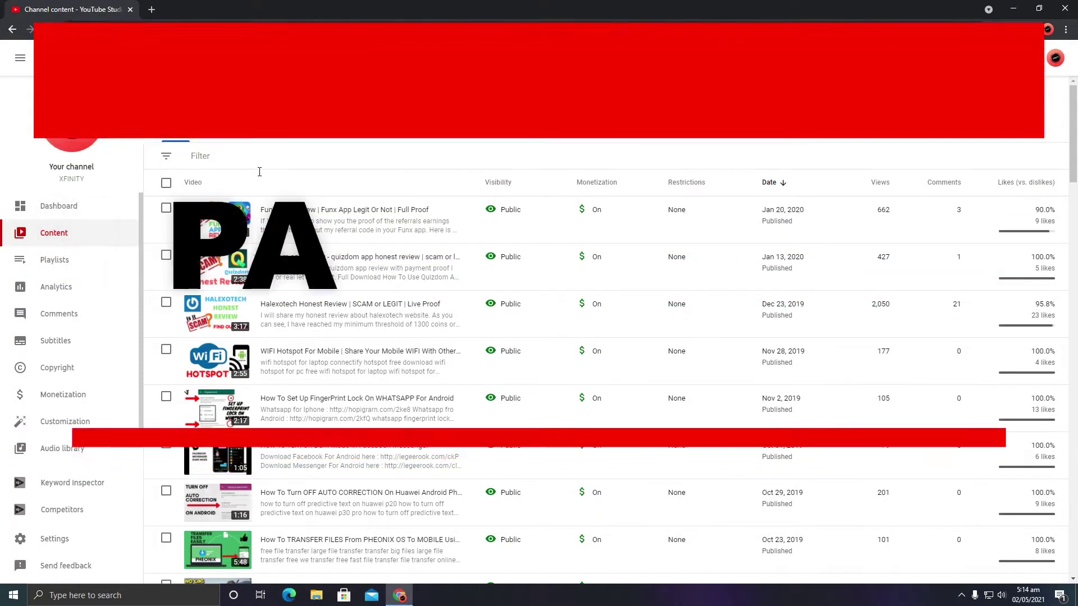
Step: Return to the first page of uploads and start a filter on the list
{"action": "left_click", "coordinate": [59, 206]}
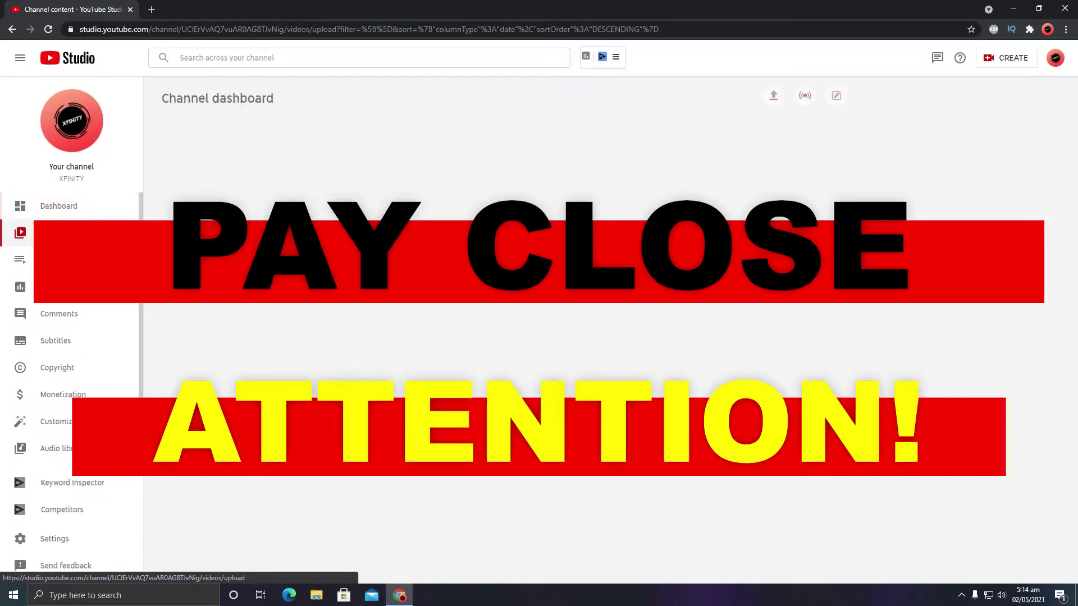
{"action": "left_click", "coordinate": [20, 232]}
{"action": "scroll", "coordinate": [606, 370], "scroll_direction": "down", "scroll_amount": 10}
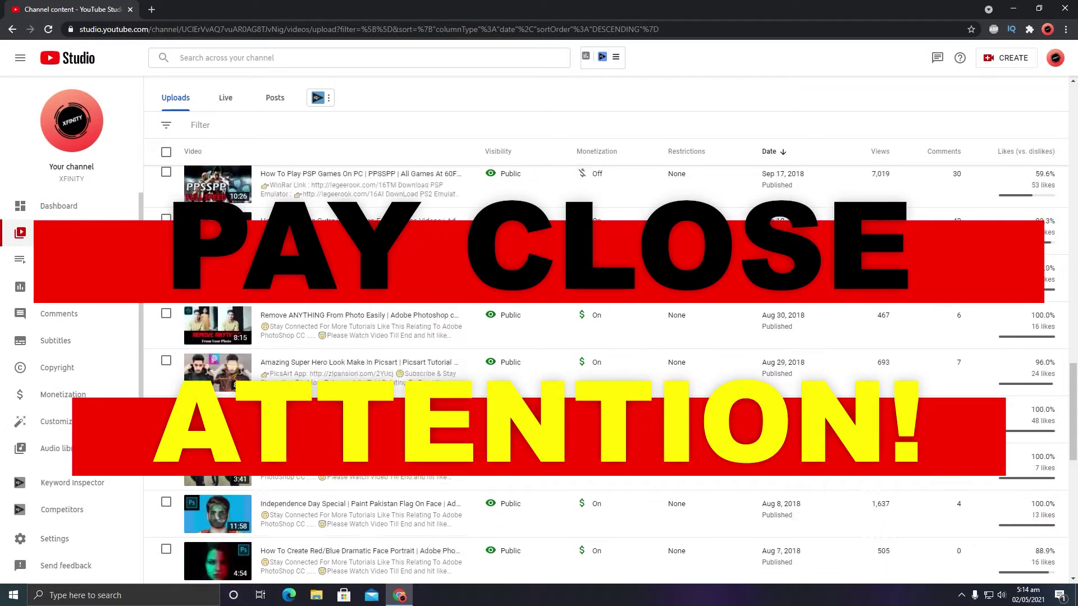
{"action": "scroll", "coordinate": [979, 505], "scroll_direction": "down", "scroll_amount": 5}
{"action": "left_click", "coordinate": [988, 520]}
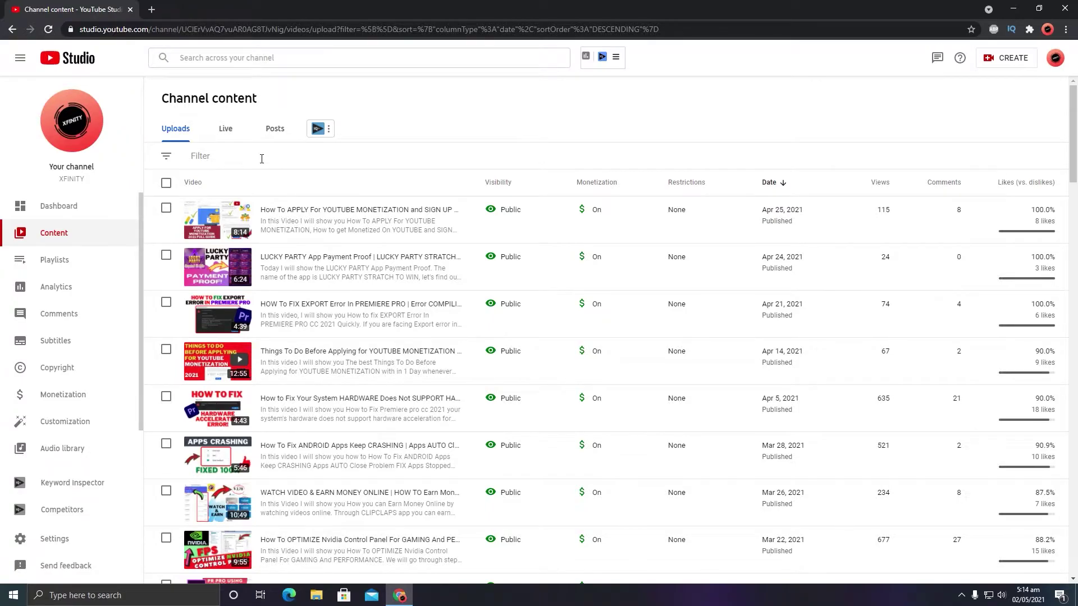
{"action": "left_click", "coordinate": [262, 158]}
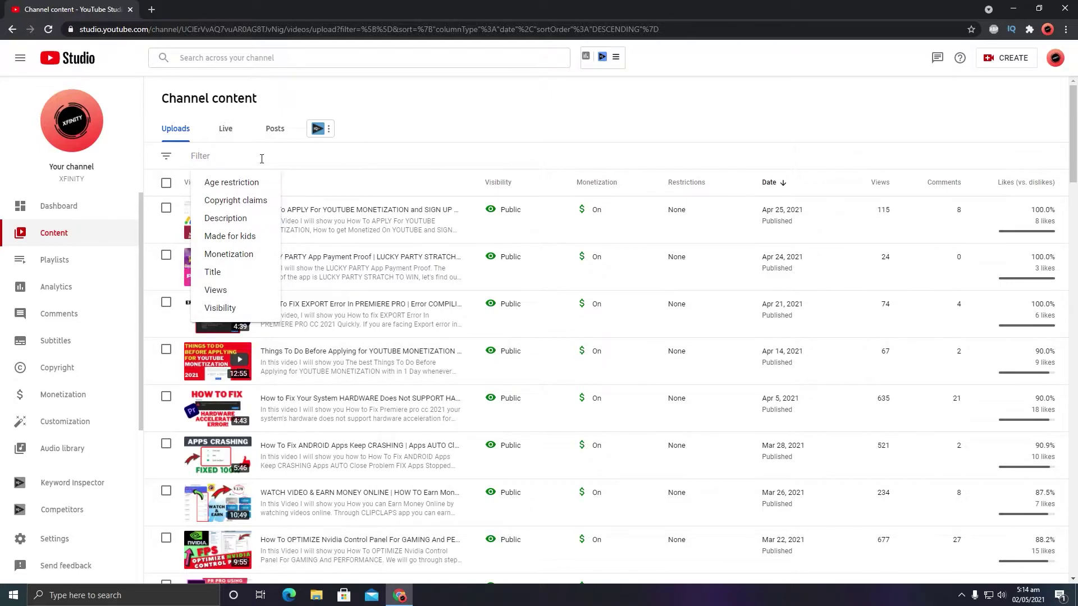
Step: Filter the uploads to Views >= 10000, after first trying 1000
{"action": "left_click", "coordinate": [230, 291]}
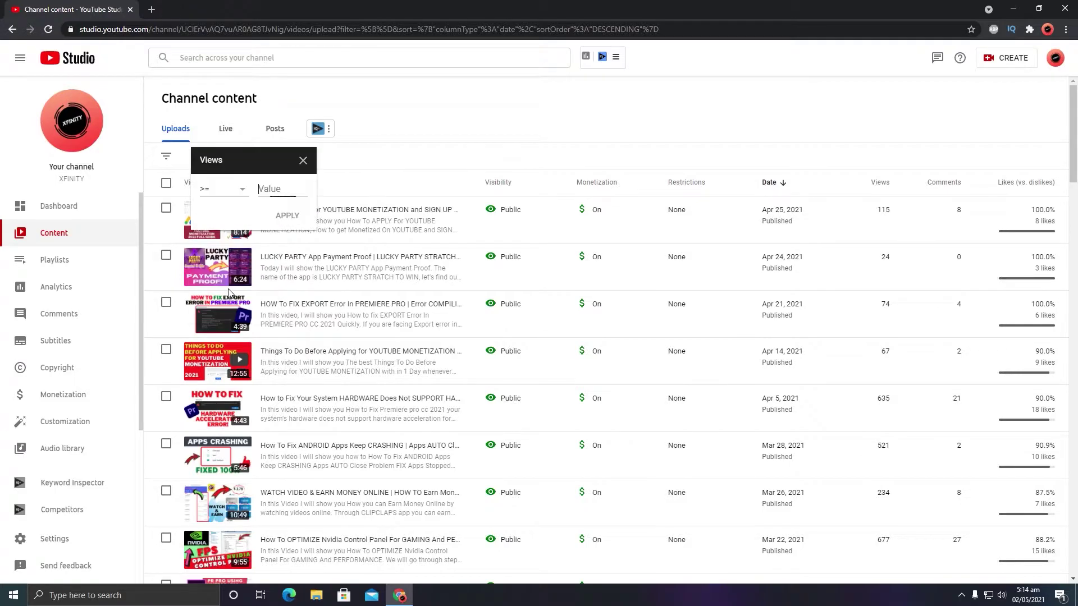
{"action": "type", "text": "1000"}
{"action": "left_click", "coordinate": [287, 215]}
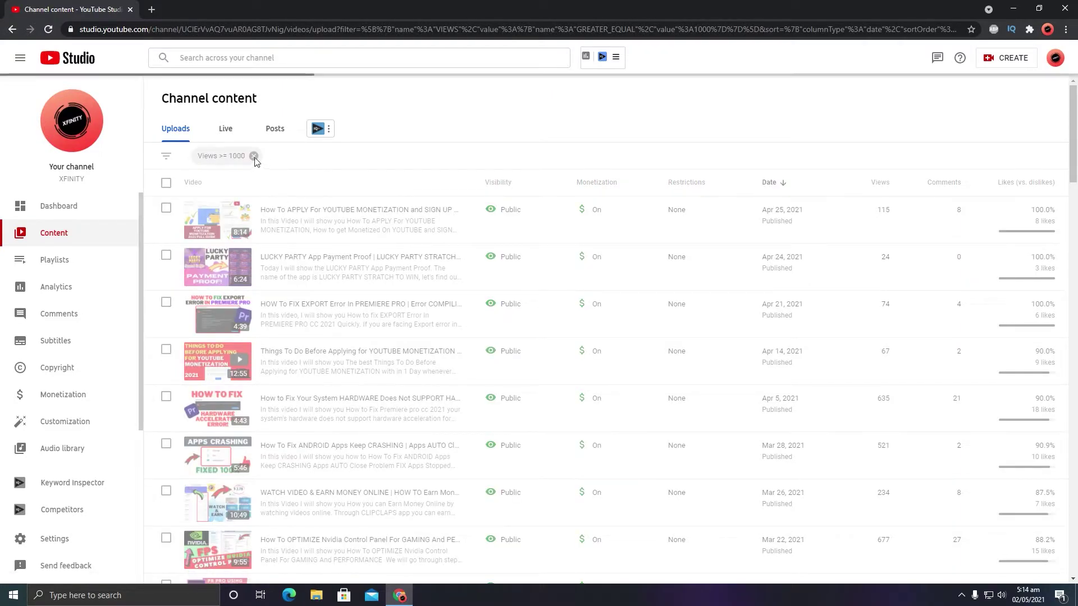
{"action": "left_click", "coordinate": [247, 157]}
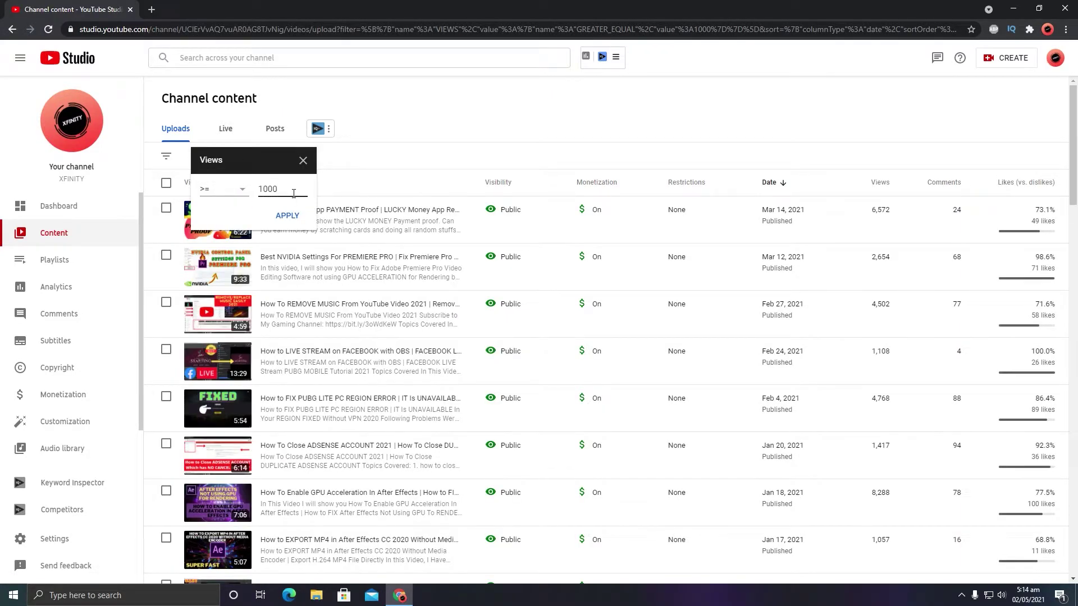
{"action": "left_click", "coordinate": [289, 216]}
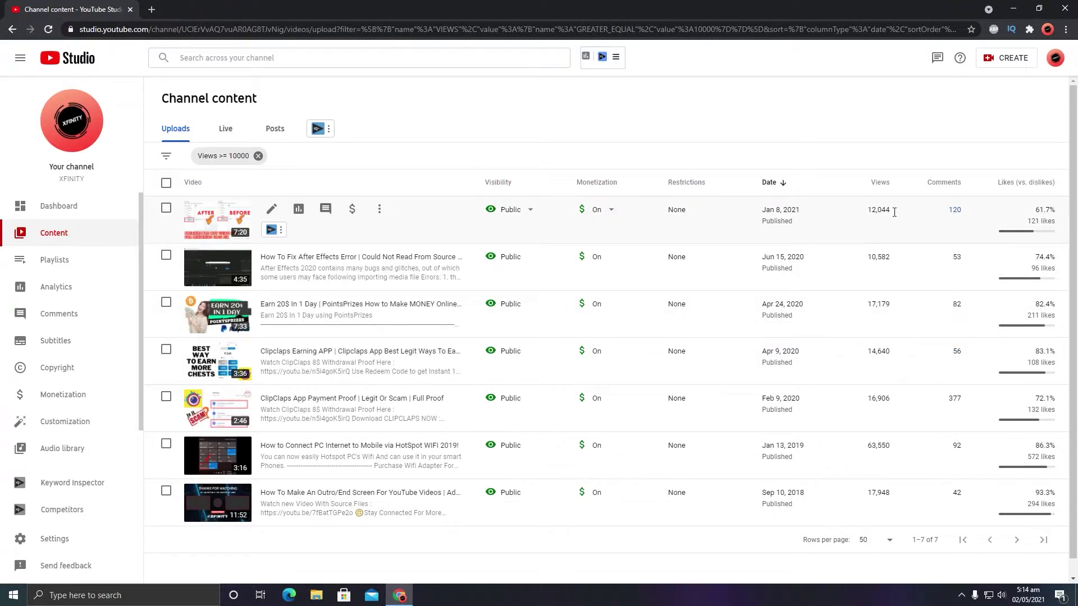
Step: Select all seven filtered videos and open the bulk Edit field list
{"action": "left_click", "coordinate": [348, 170]}
{"action": "left_click", "coordinate": [166, 184]}
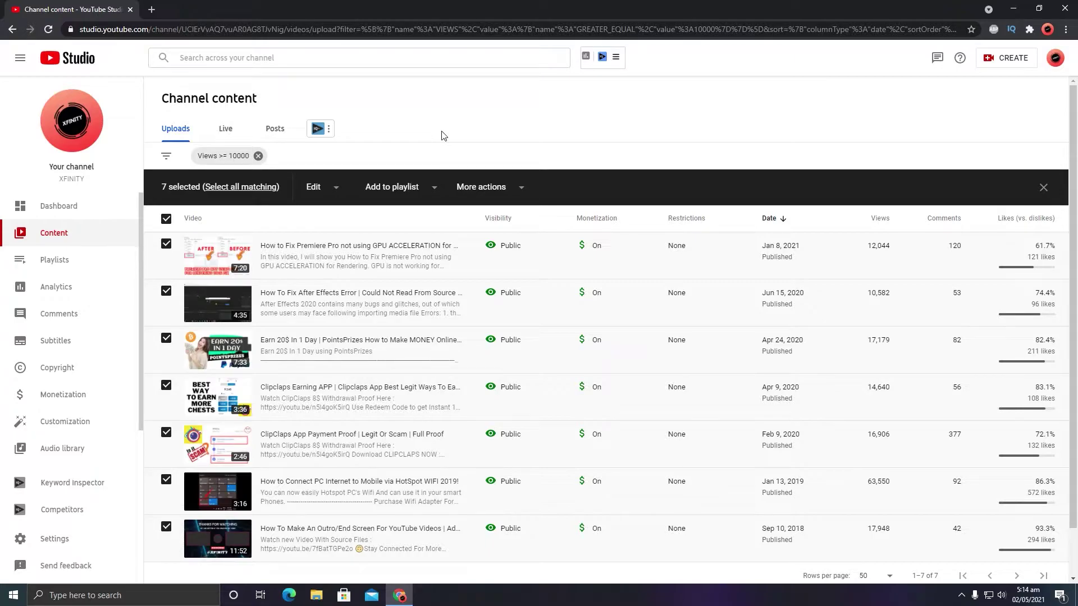
{"action": "left_click", "coordinate": [335, 191]}
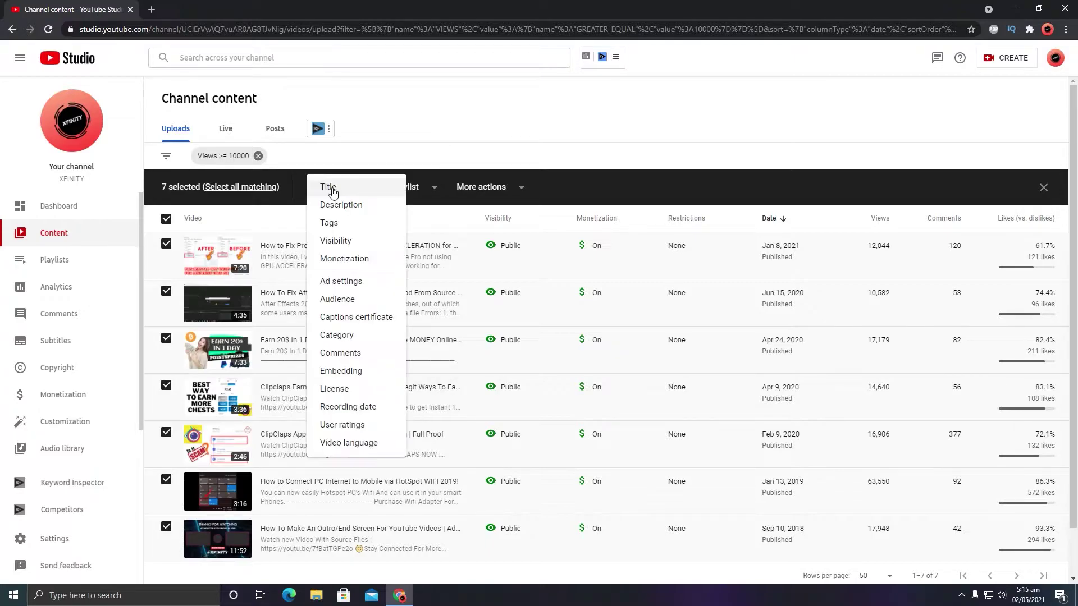
Step: Draft an Ad settings edit dropping Skippable video ads and Overlay ads
{"action": "left_click", "coordinate": [357, 280]}
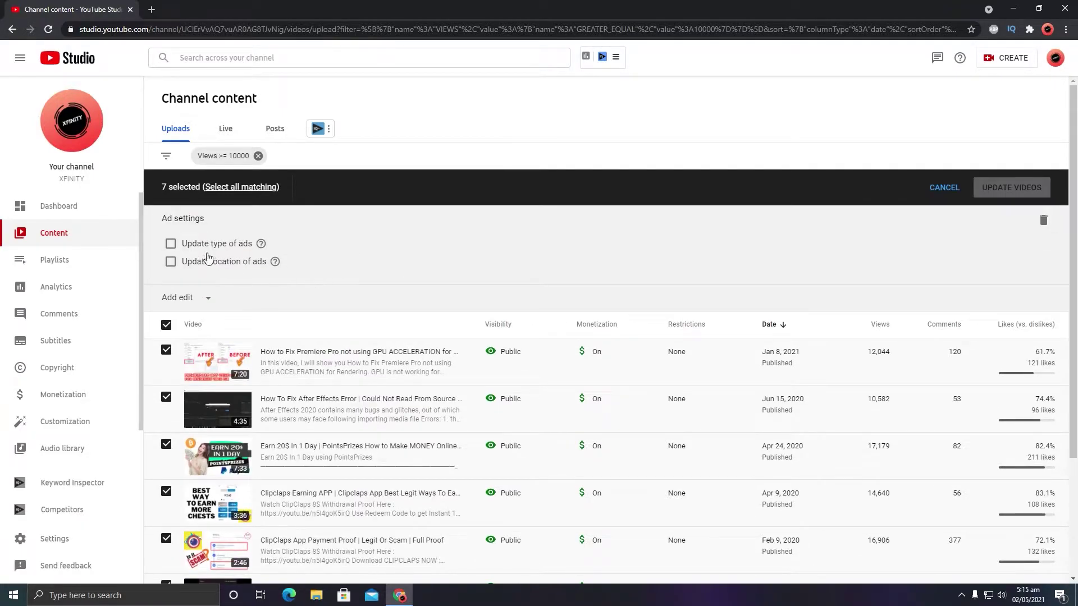
{"action": "left_click", "coordinate": [179, 245]}
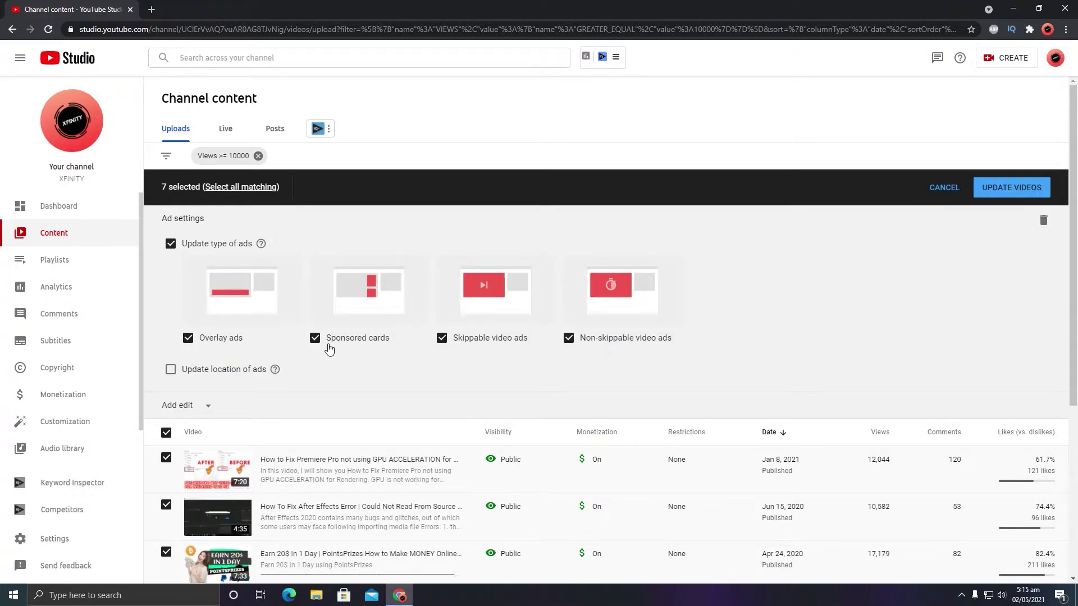
{"action": "left_click", "coordinate": [452, 344]}
{"action": "left_click", "coordinate": [236, 339]}
Step: Remove the Views >= 10000 filter chip to show all uploads again
{"action": "scroll", "coordinate": [310, 437], "scroll_direction": "down", "scroll_amount": 5}
{"action": "scroll", "coordinate": [316, 460], "scroll_direction": "up", "scroll_amount": 5}
{"action": "left_click", "coordinate": [263, 158]}
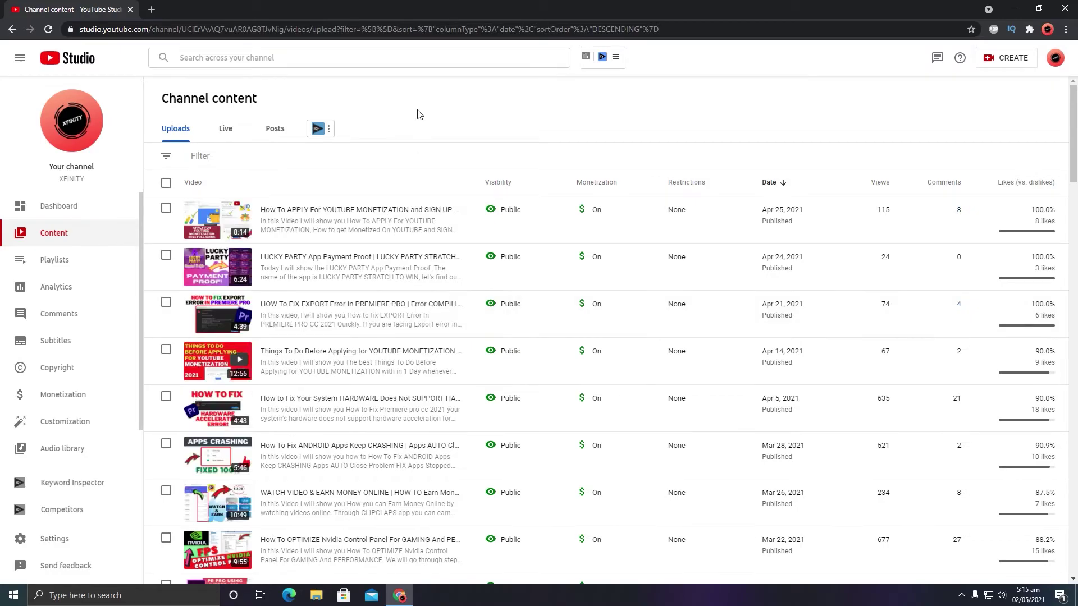
{"action": "left_click", "coordinate": [167, 207]}
{"action": "left_click", "coordinate": [166, 291]}
{"action": "left_click", "coordinate": [167, 339]}
{"action": "left_click", "coordinate": [167, 386]}
{"action": "left_click", "coordinate": [166, 433]}
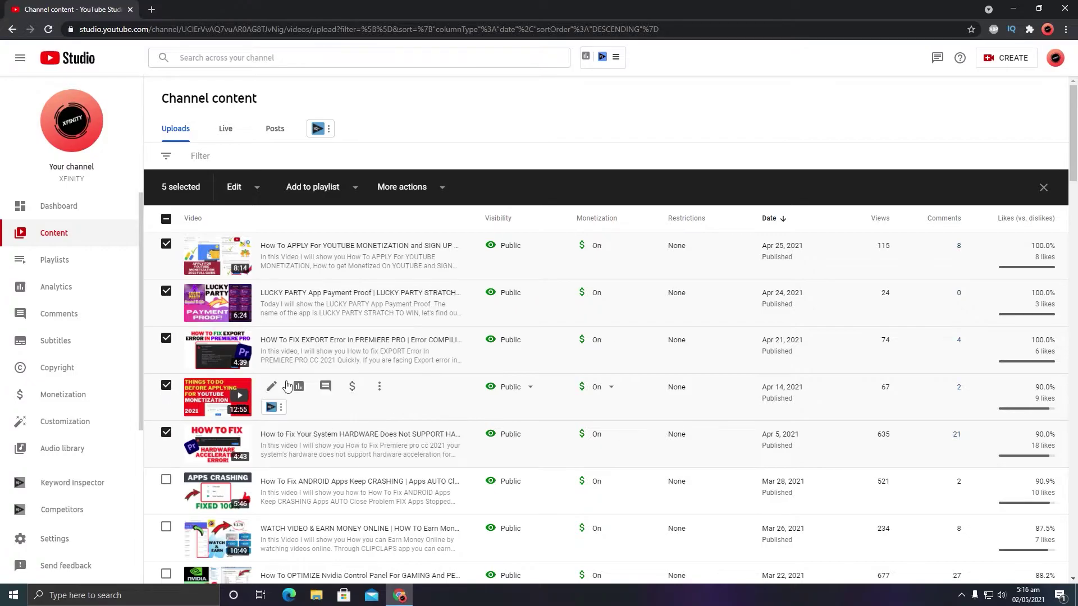
{"action": "left_click", "coordinate": [261, 189]}
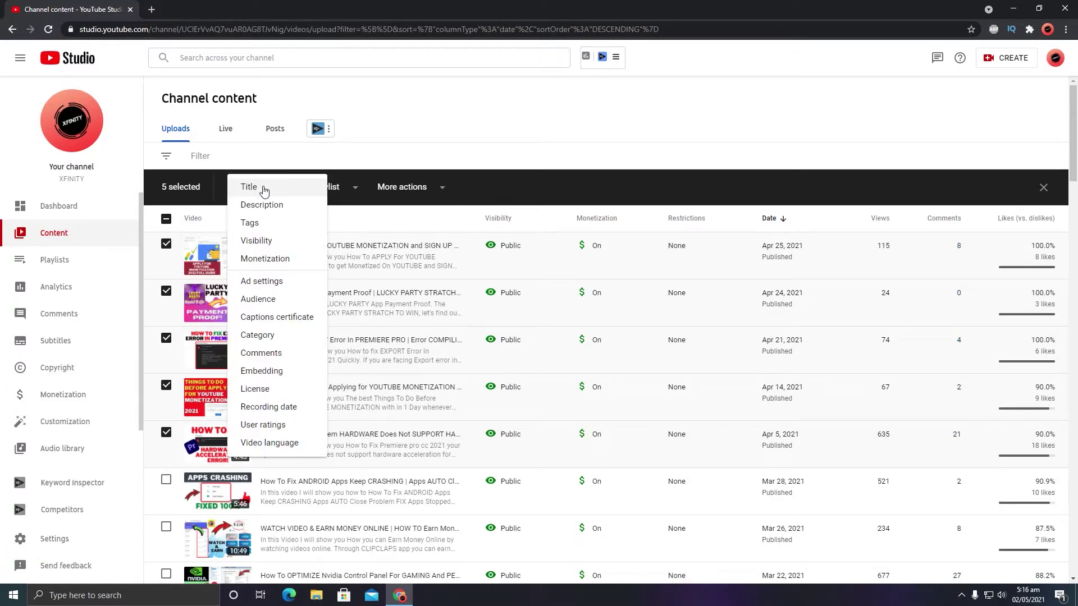
{"action": "left_click", "coordinate": [277, 281]}
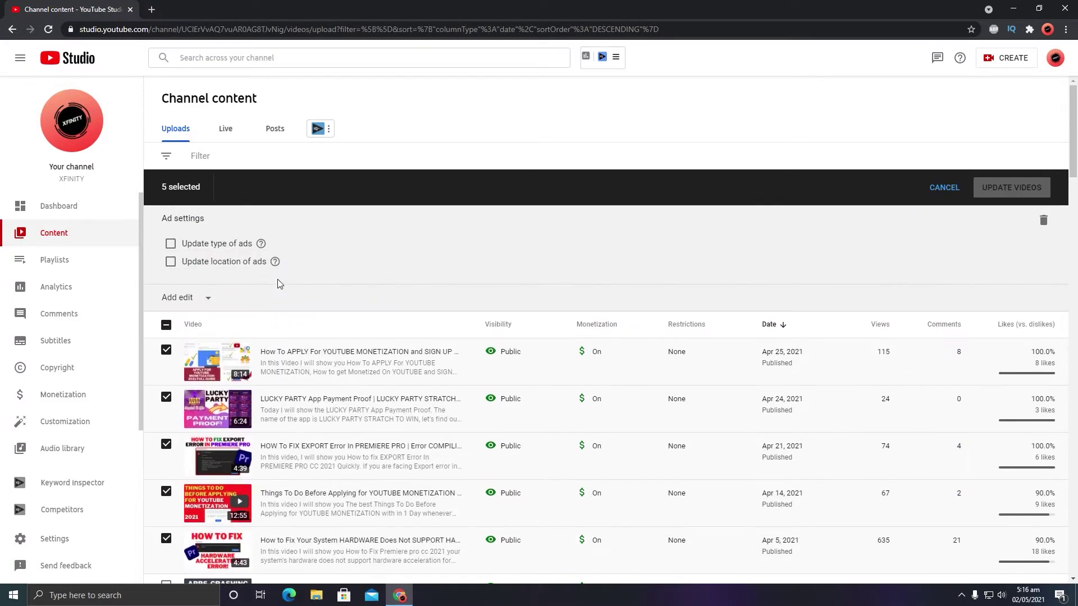
{"action": "left_click", "coordinate": [178, 247]}
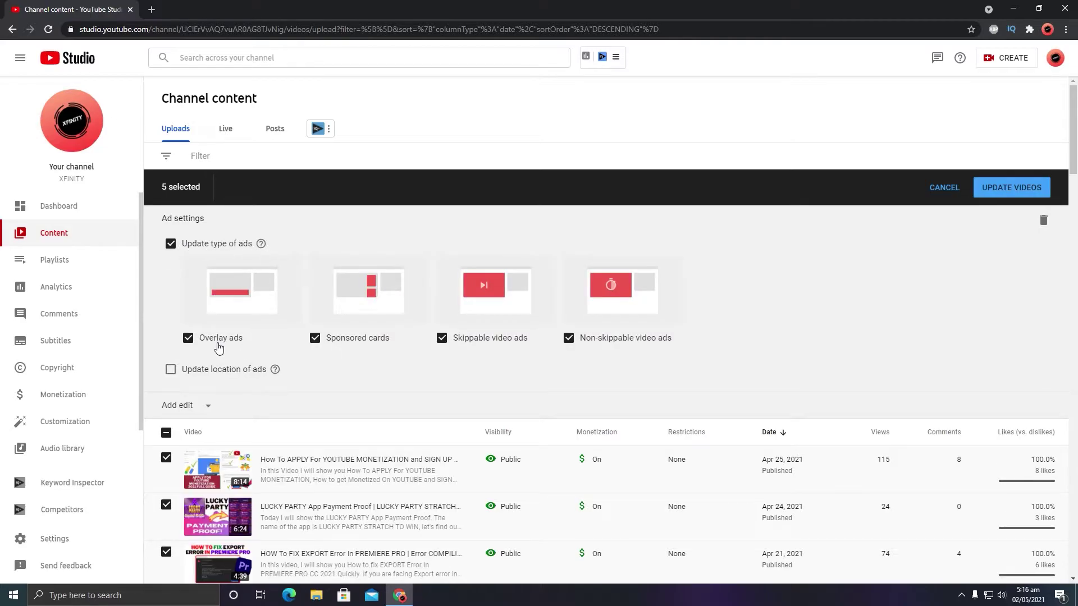
{"action": "left_click", "coordinate": [208, 345]}
{"action": "left_click", "coordinate": [467, 346]}
{"action": "left_click", "coordinate": [945, 187]}
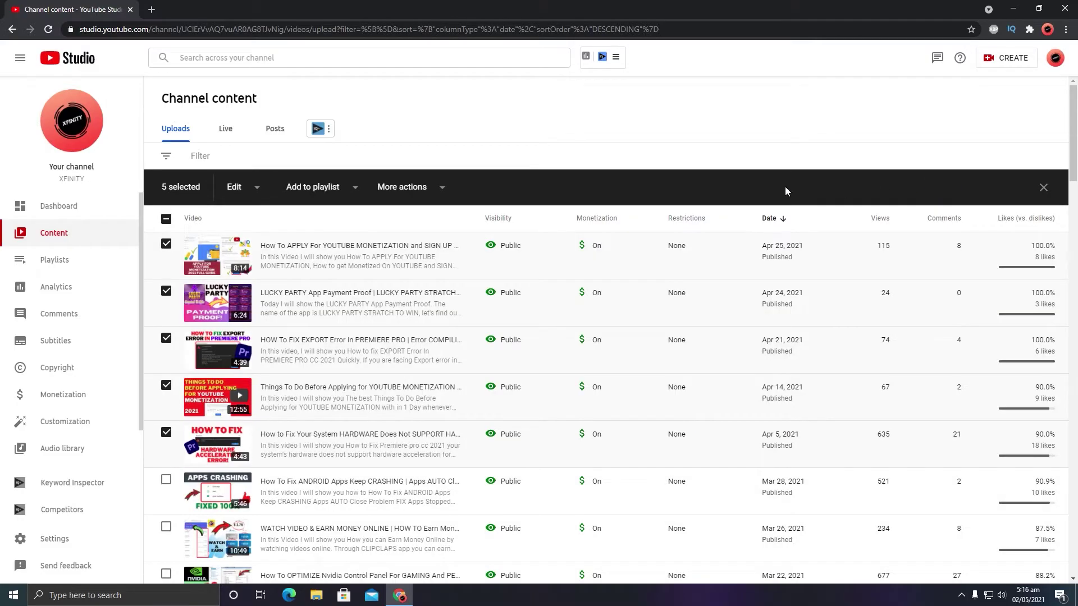
{"action": "left_click", "coordinate": [1045, 191]}
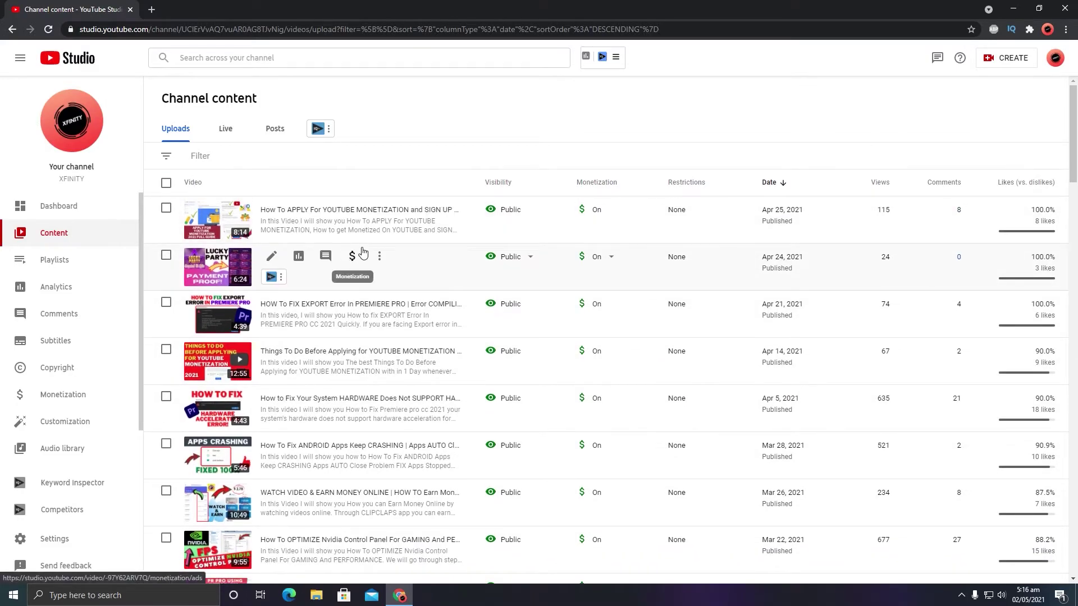